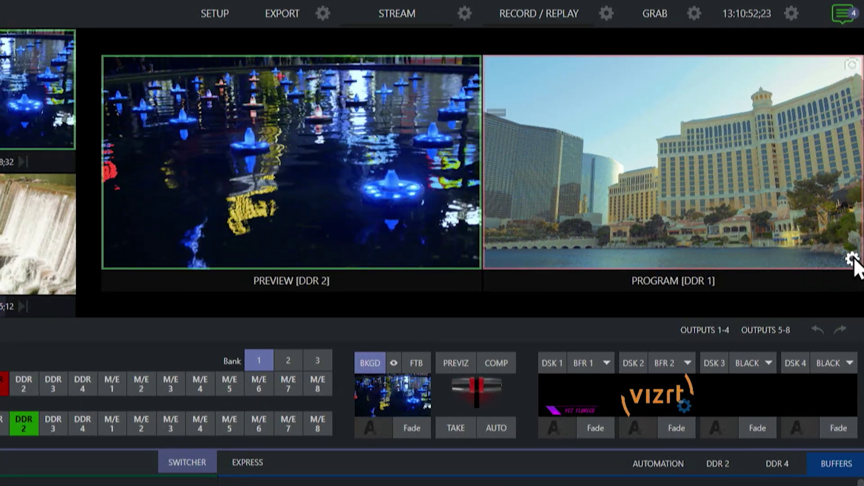
# Open the Program monitor's gear menu listing Outputs, Inputs, Media Players, Buffers and Clock.
pyautogui.click(852, 260)
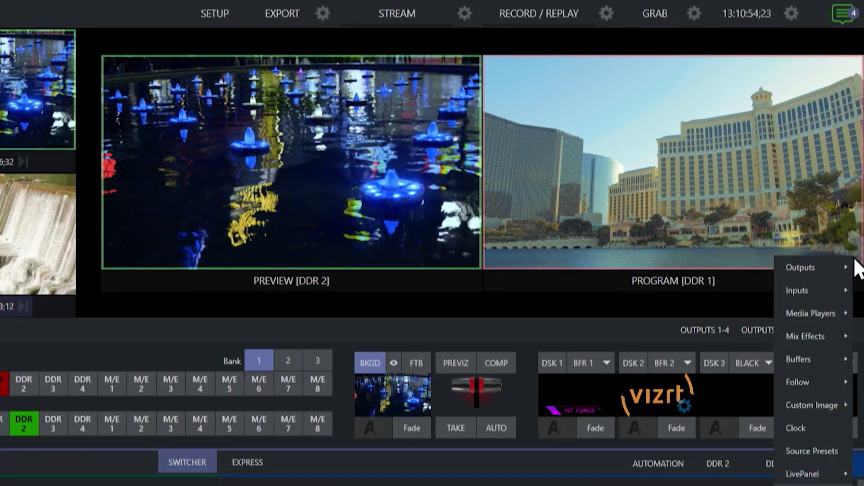
# Close the monitor menu, show Setup's Output tab, and list MIX 1's video sources.
pyautogui.click(852, 260)
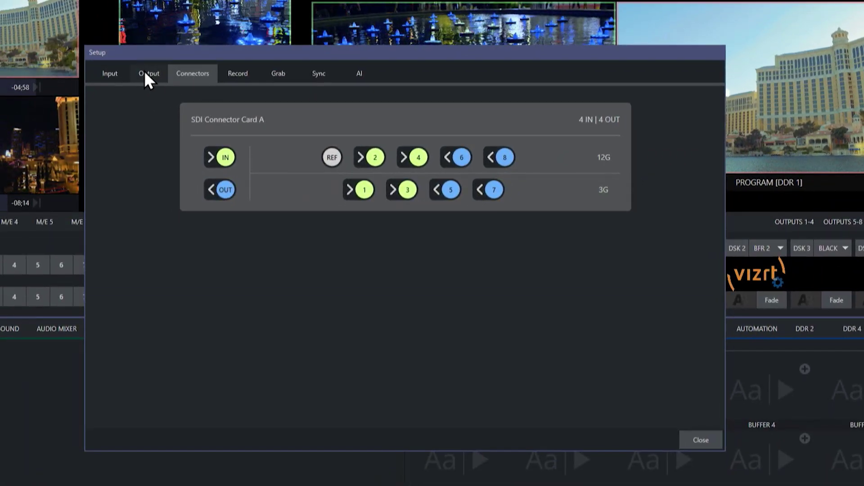
pyautogui.click(145, 72)
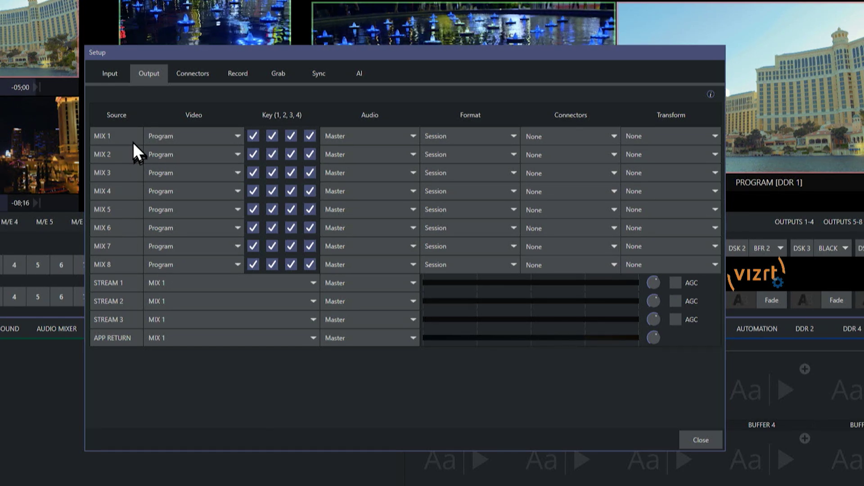
pyautogui.click(216, 139)
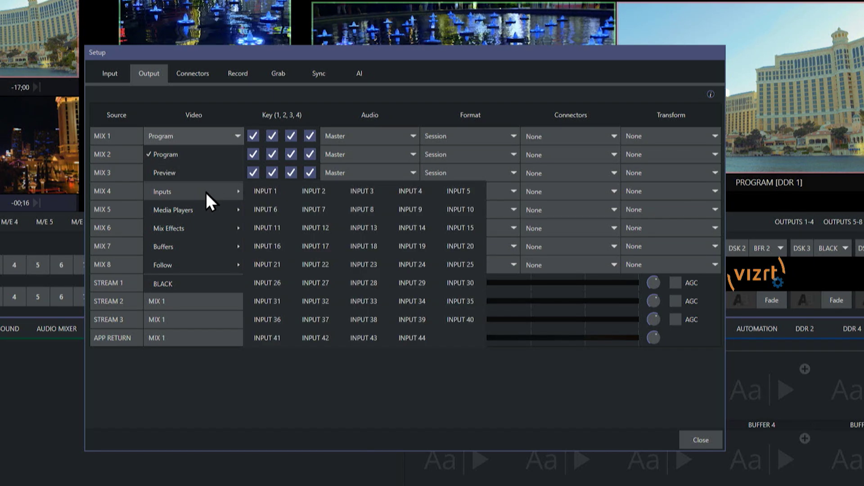
pyautogui.moveTo(206, 192)
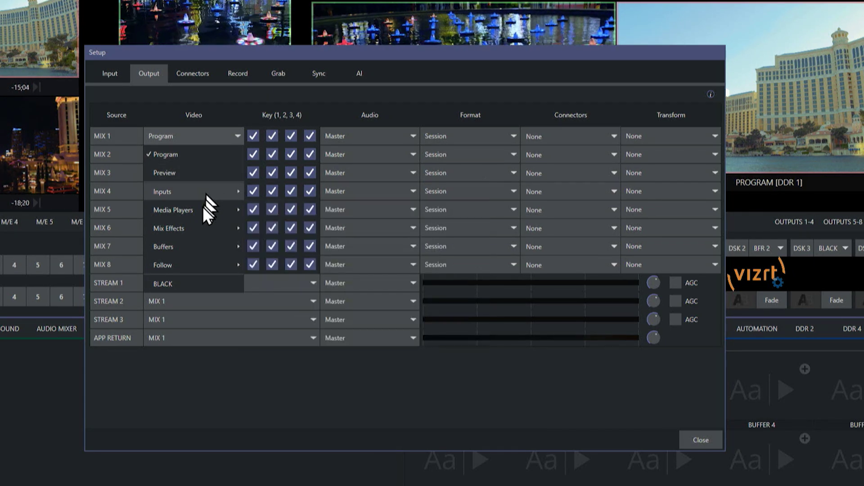
pyautogui.moveTo(198, 234)
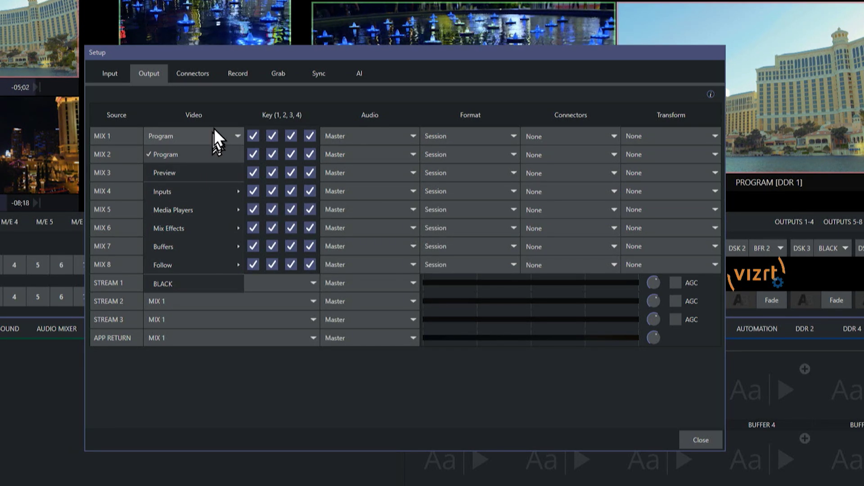
pyautogui.click(226, 113)
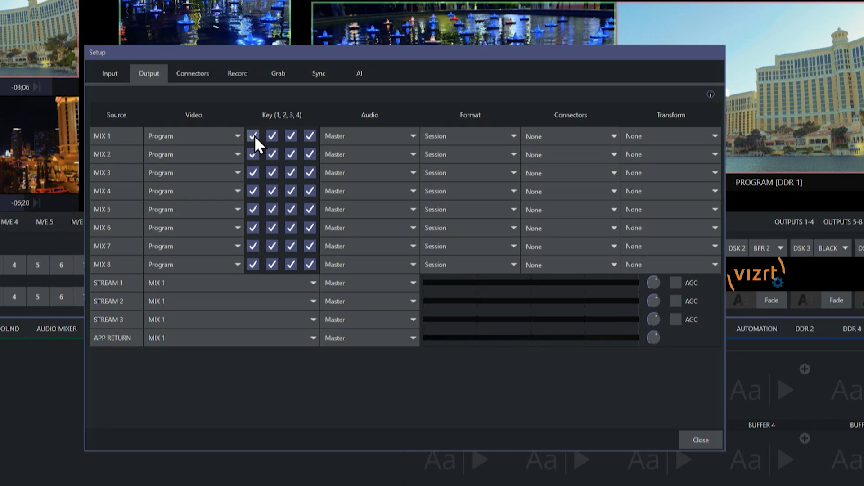
# Browse MIX 1's audio Outputs and Inputs choices, keep Master, and show MIX 1 format options.
pyautogui.click(398, 138)
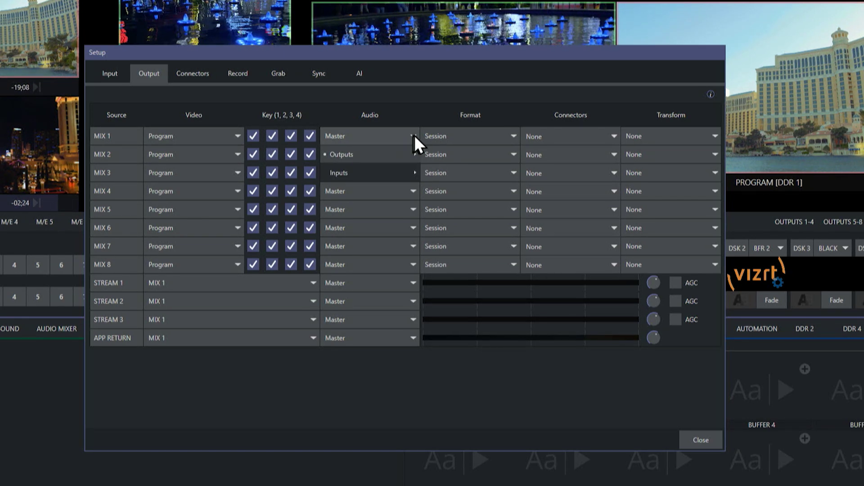
pyautogui.click(412, 131)
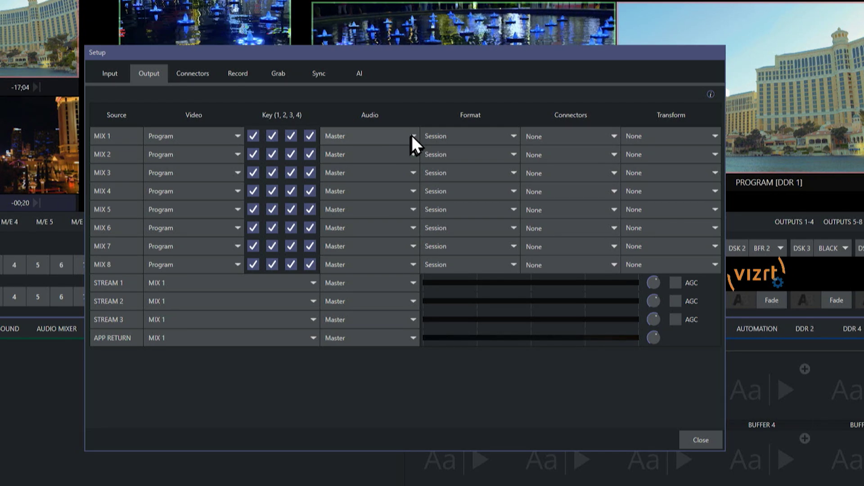
pyautogui.click(411, 135)
pyautogui.moveTo(403, 150)
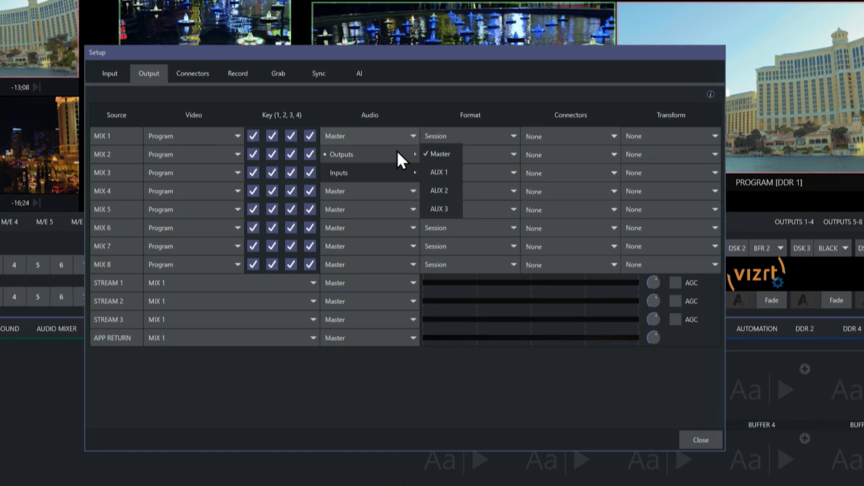
pyautogui.moveTo(387, 172)
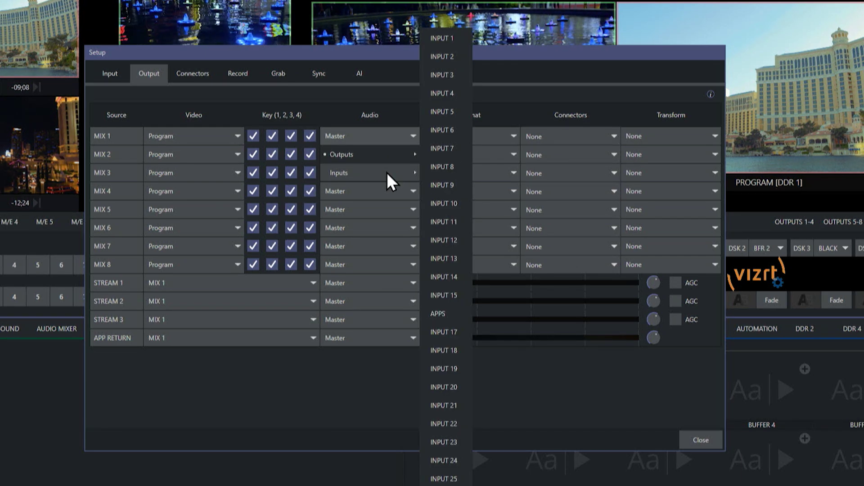
pyautogui.click(390, 108)
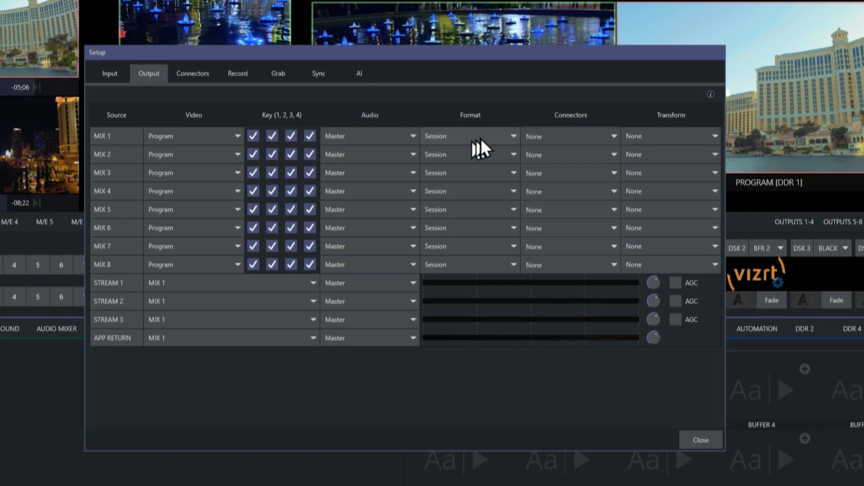
pyautogui.click(494, 135)
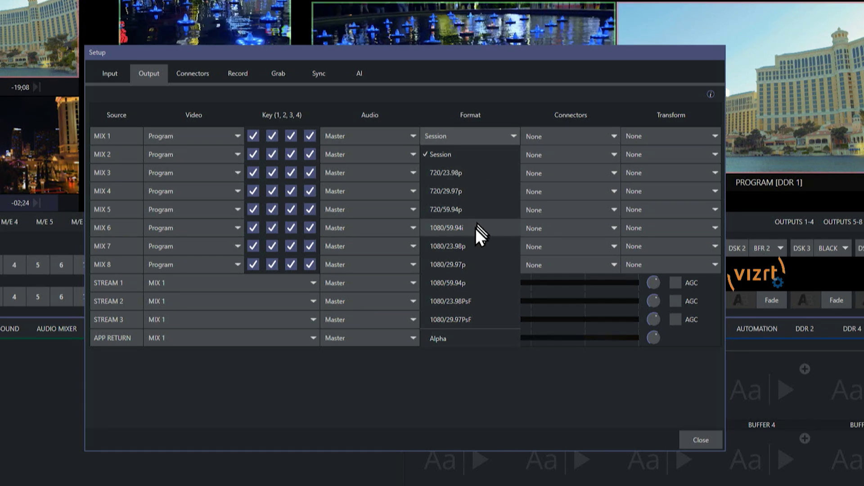
pyautogui.click(499, 113)
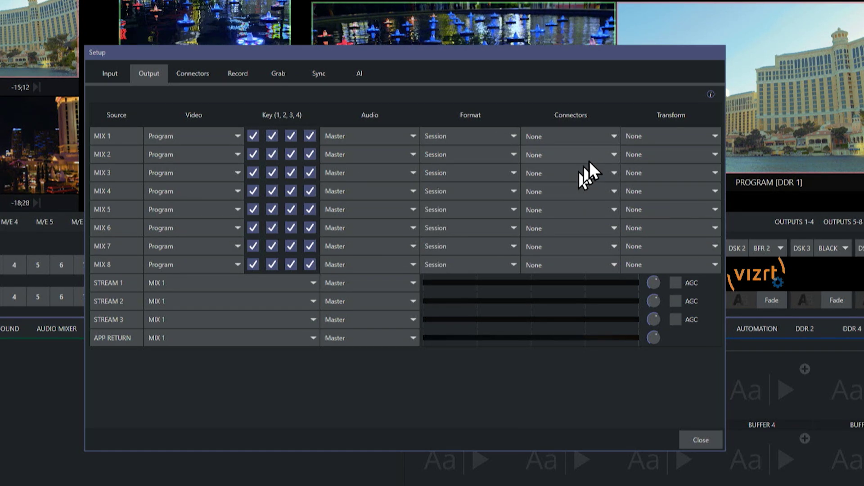
pyautogui.click(604, 137)
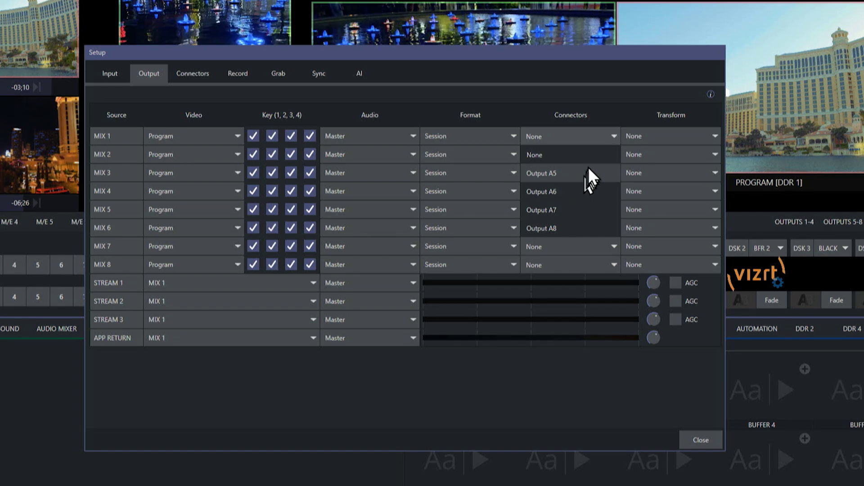
pyautogui.click(598, 115)
pyautogui.click(662, 132)
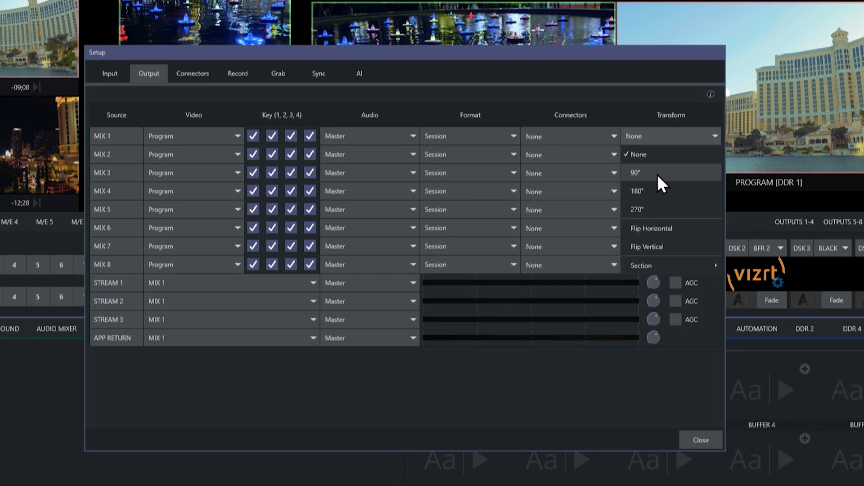
pyautogui.moveTo(668, 260)
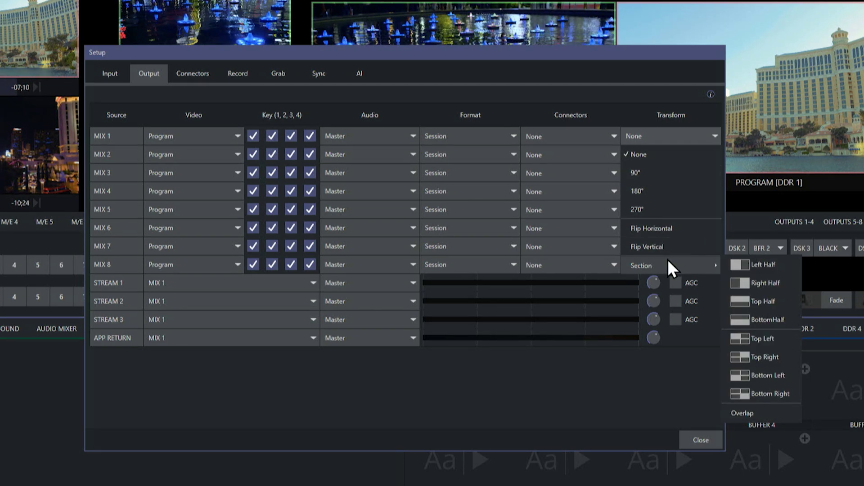
pyautogui.click(619, 99)
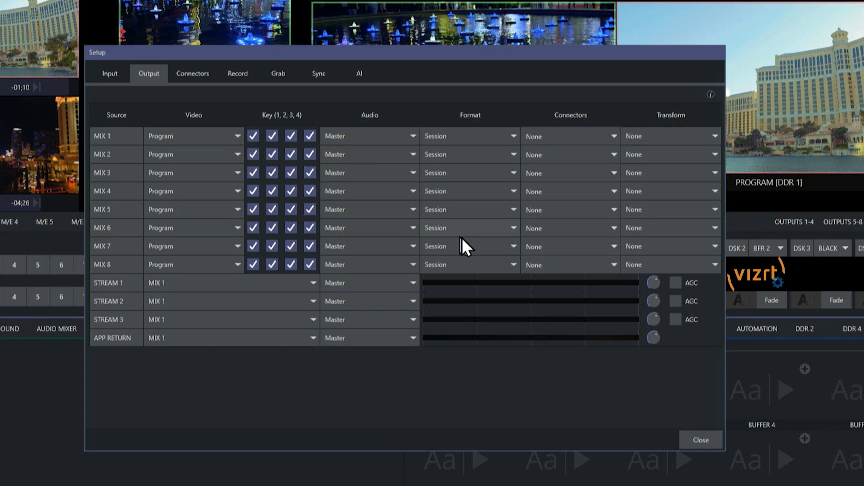
pyautogui.click(245, 75)
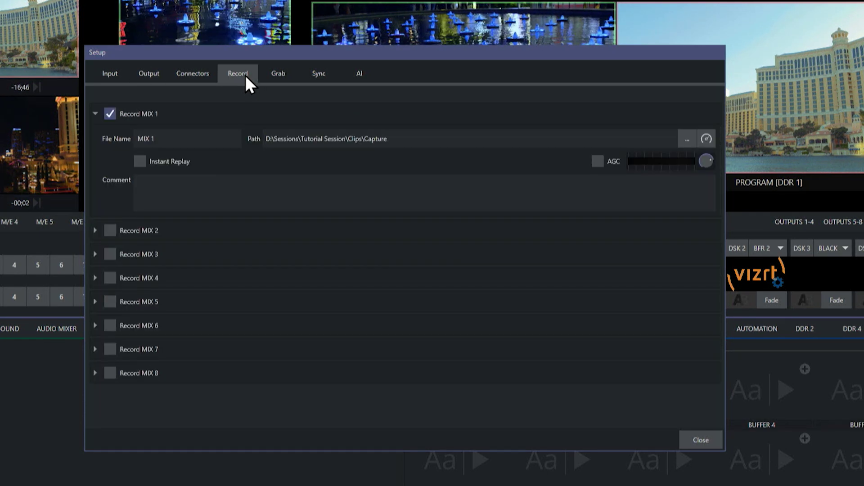
# Enable Record MIX 2, check its file name and path, then close Setup.
pyautogui.click(112, 230)
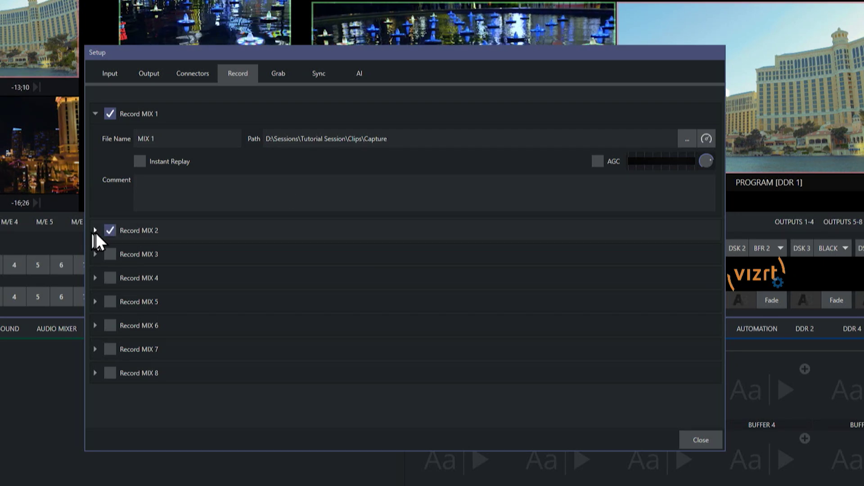
pyautogui.click(95, 230)
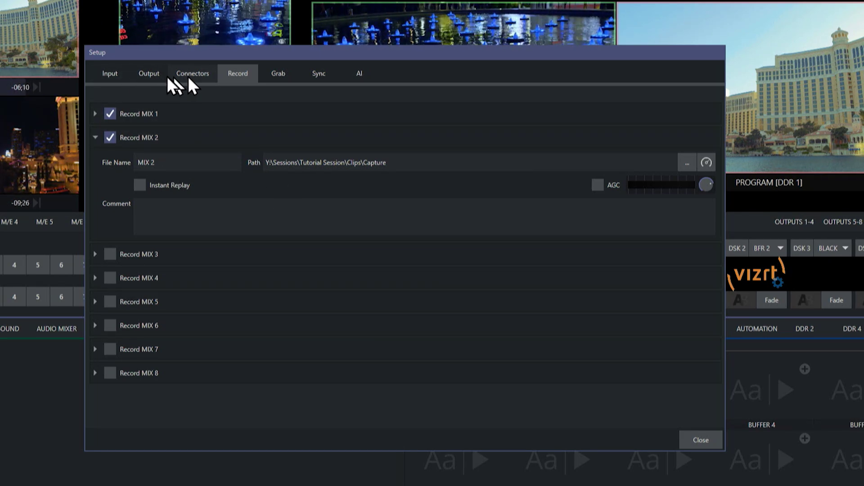
pyautogui.click(145, 79)
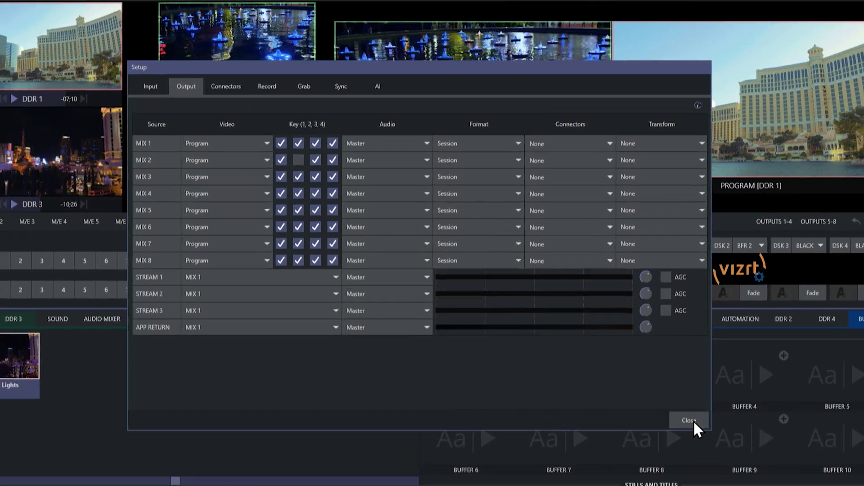
pyautogui.click(693, 420)
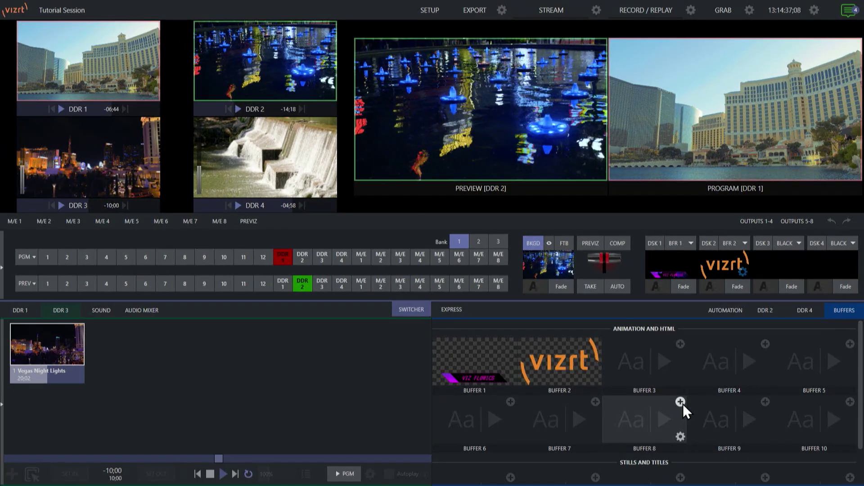
# Fade the VIZ FLOWICS lower third and vizrt logo on air, then record about 8 seconds.
pyautogui.click(686, 286)
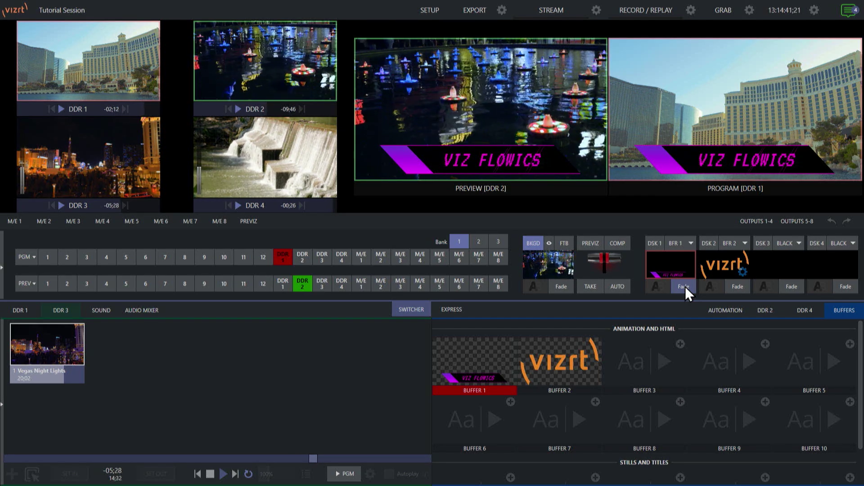
pyautogui.click(740, 286)
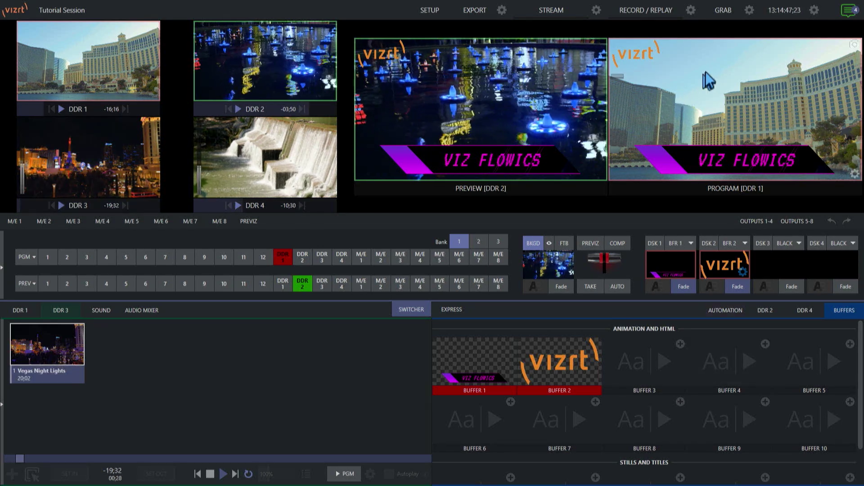
pyautogui.click(647, 11)
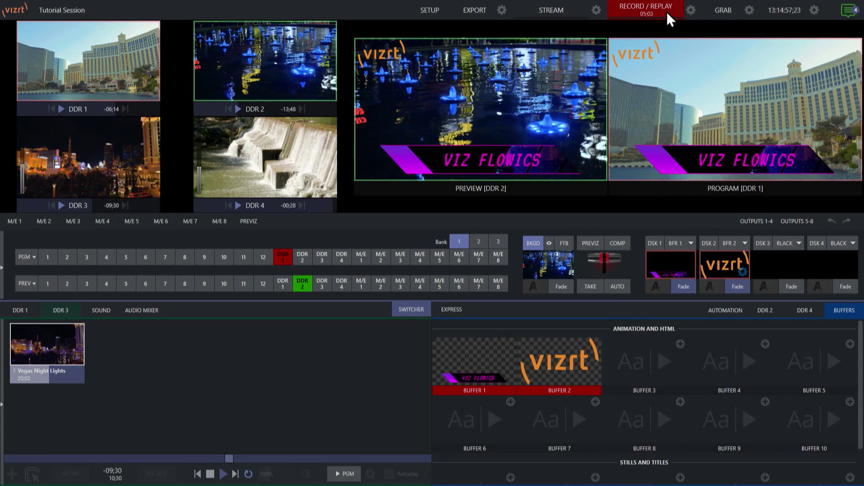
pyautogui.moveTo(666, 12)
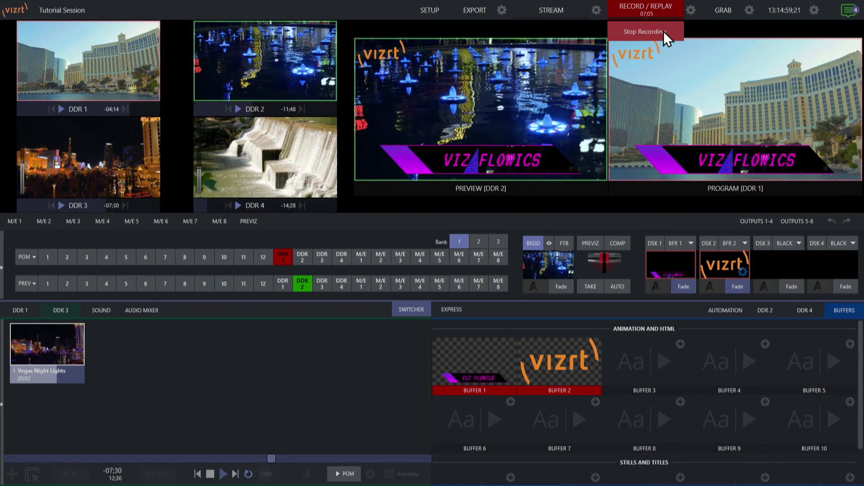
pyautogui.click(663, 31)
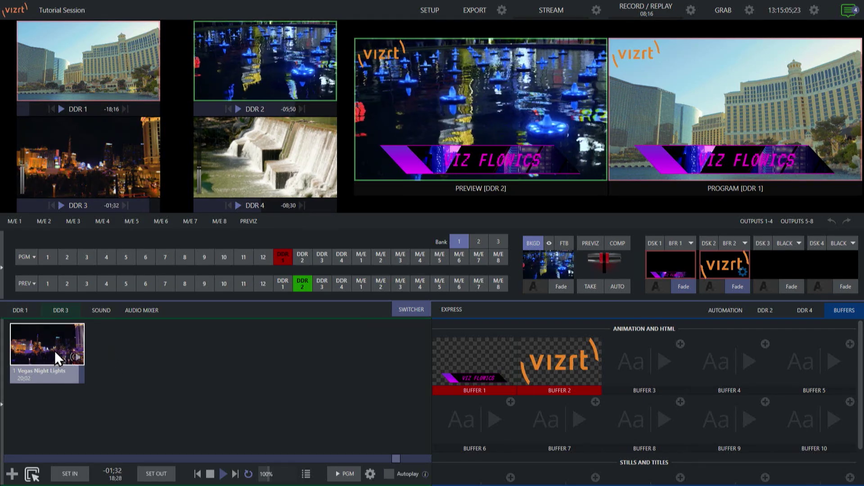
# Delete the Vegas Bellagio Pool clip from DDR 1 and fade both DSK overlays off air.
pyautogui.click(24, 311)
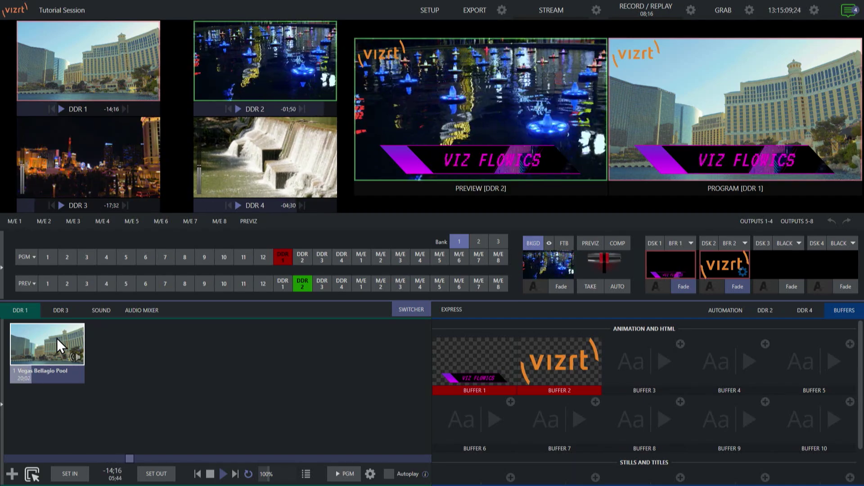
pyautogui.press('Delete')
pyautogui.click(678, 281)
pyautogui.click(733, 285)
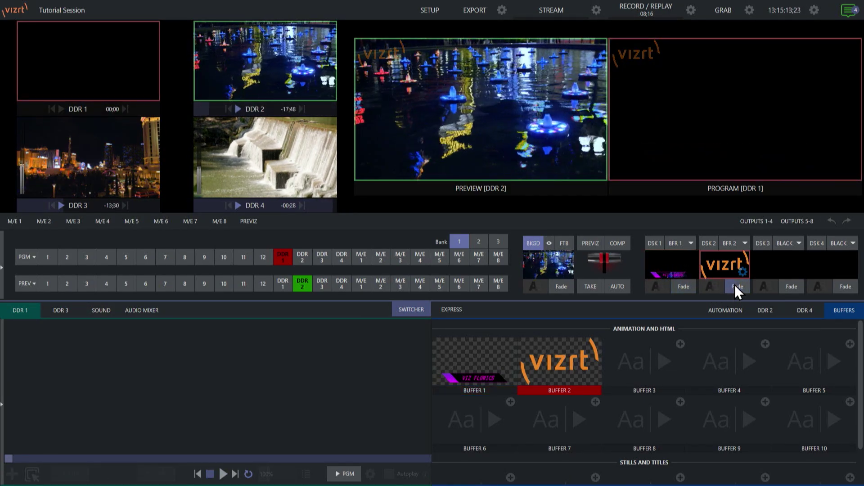
# Load the recorded MIX 1.mov and MIX 2.mov clips into the DDR 1 playlist.
pyautogui.doubleClick(100, 365)
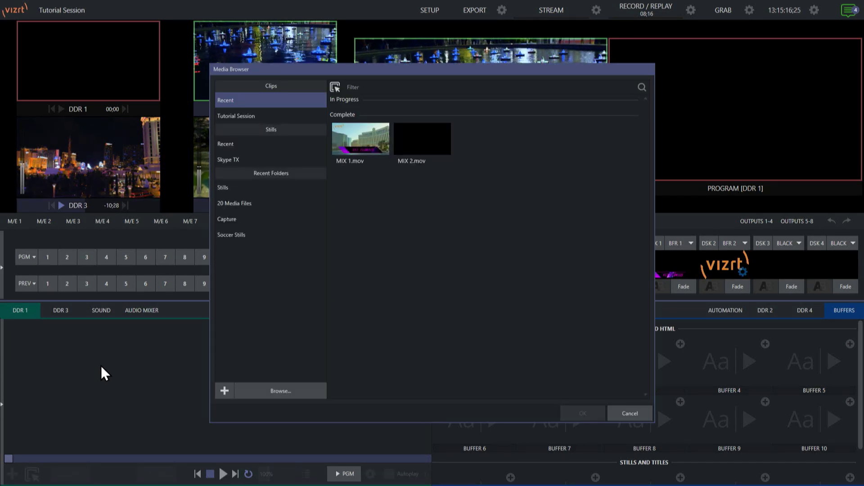
pyautogui.click(364, 145)
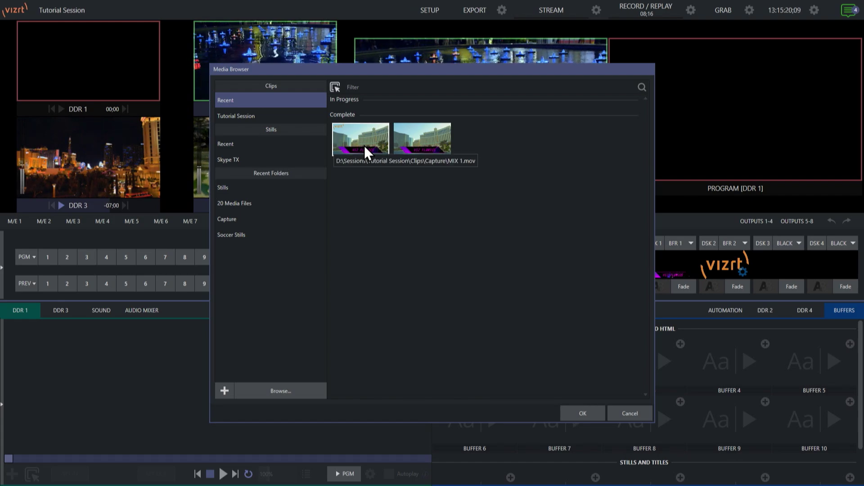
pyautogui.click(427, 144)
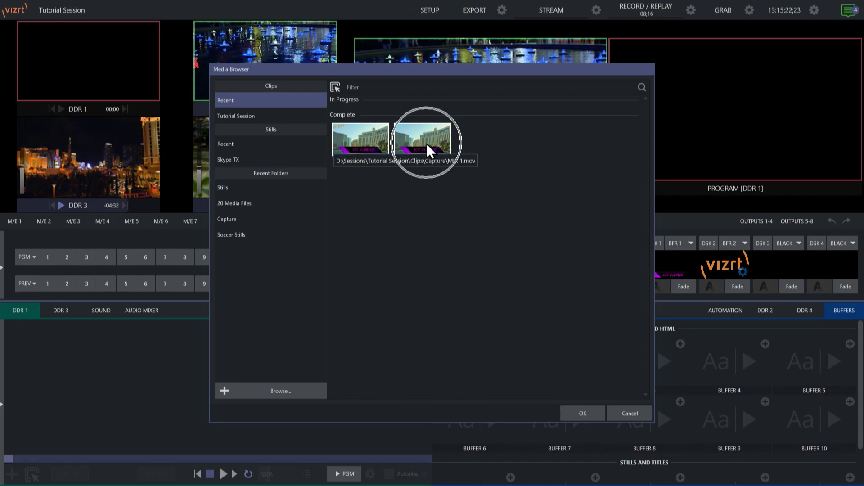
pyautogui.click(583, 409)
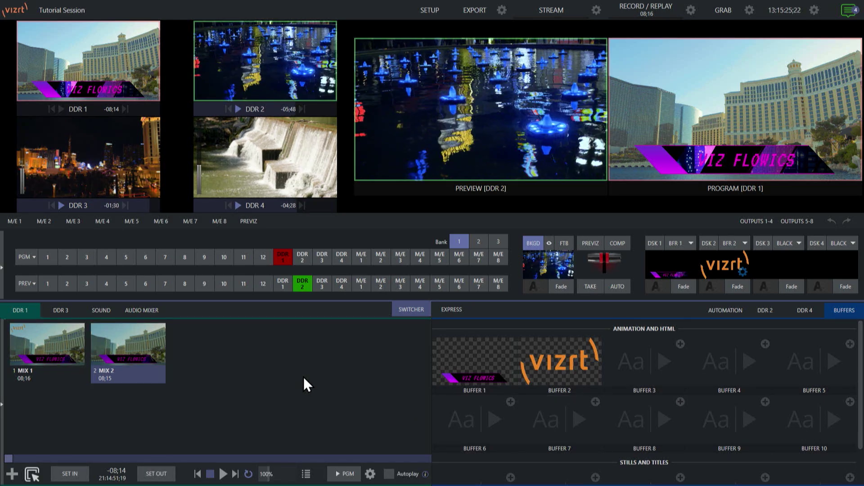
# Play the MIX 1 clip from DDR 1, then skip to the MIX 2 clip.
pyautogui.click(65, 352)
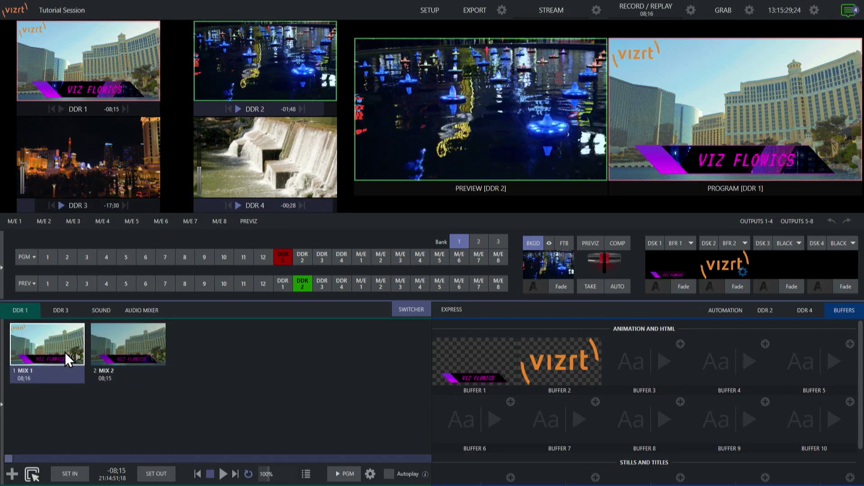
pyautogui.click(223, 474)
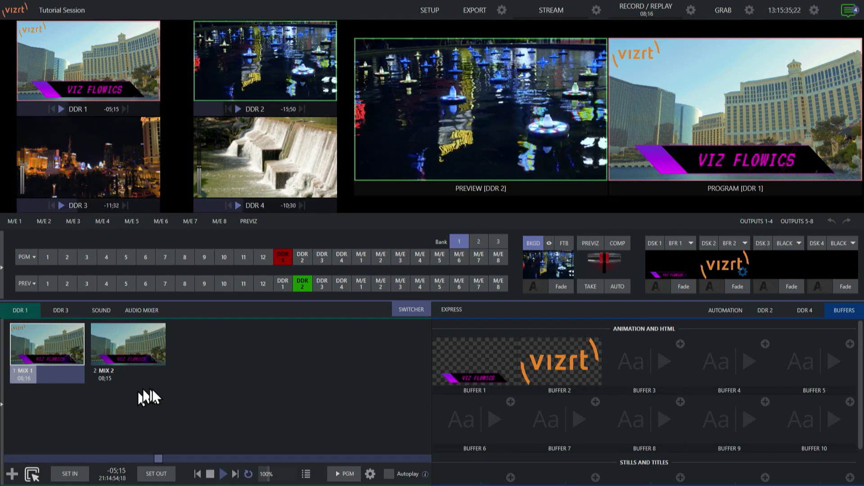
pyautogui.click(235, 474)
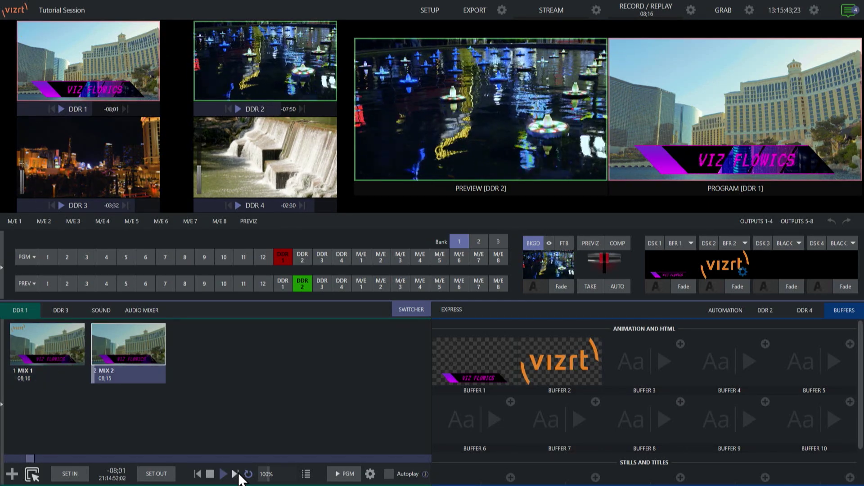